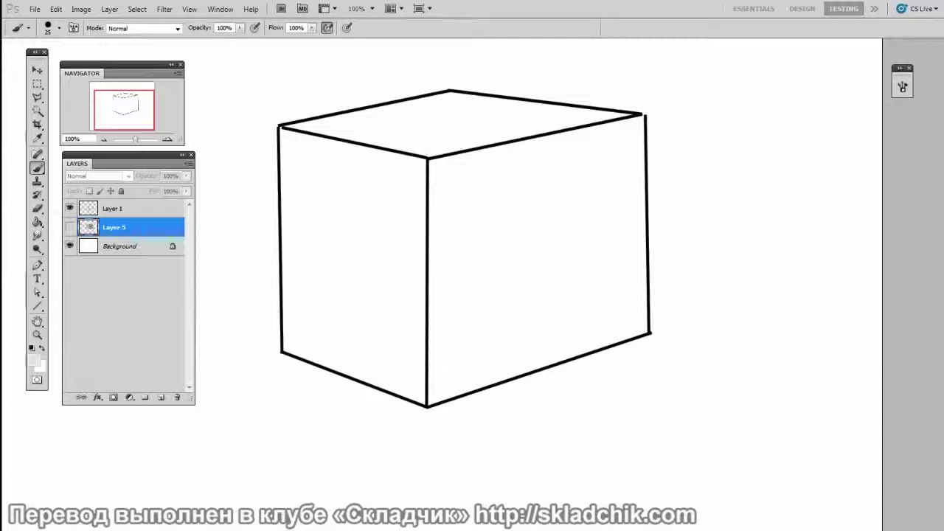
- Show the shaded cube on Layer 5 and hide the line drawing on Layer 1
left_click(69, 227)
left_click(69, 208)
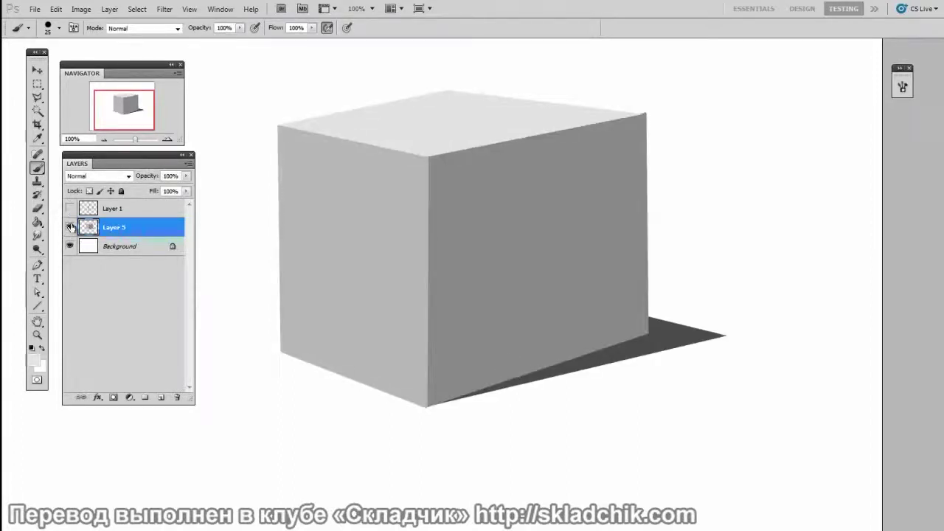
mouse_move(540, 387)
left_mouse_down()
mouse_move(541, 409)
mouse_move(632, 530)
left_mouse_up()
key("ctrl+plus")
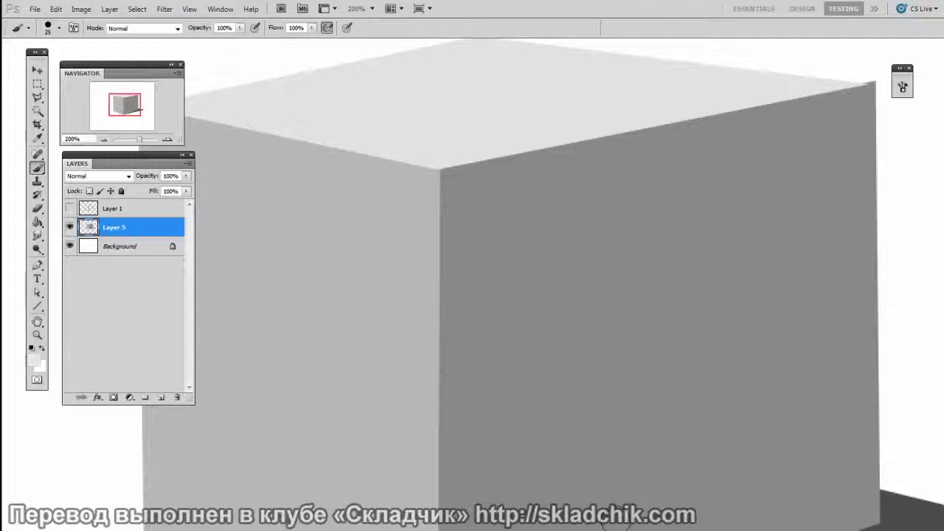
- Compare the shaded cube with the Layer 1 line drawing shown and hidden
left_click(70, 208)
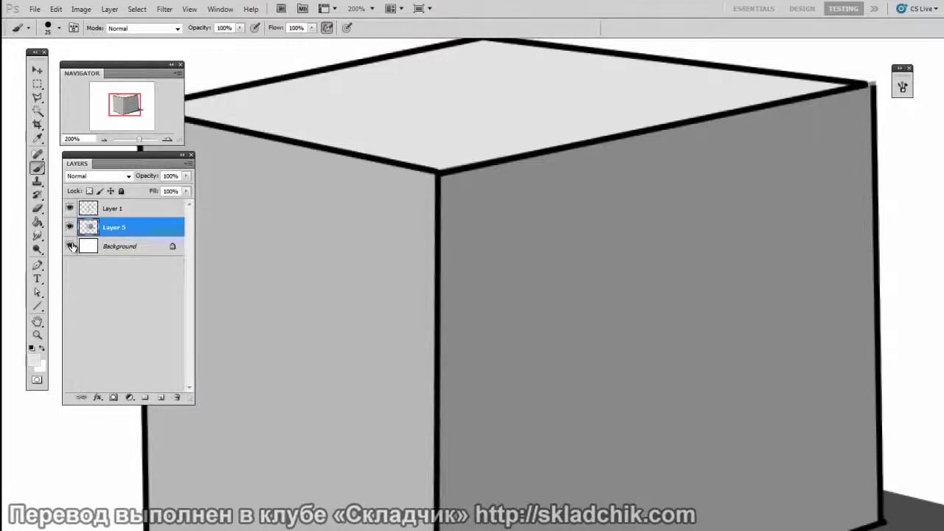
left_click(69, 208)
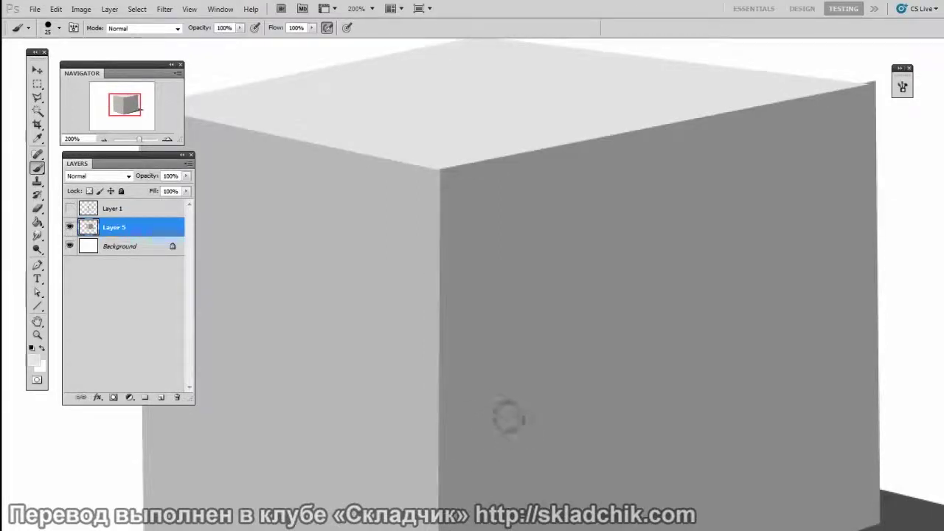
left_click_drag(570, 192, 557, 258)
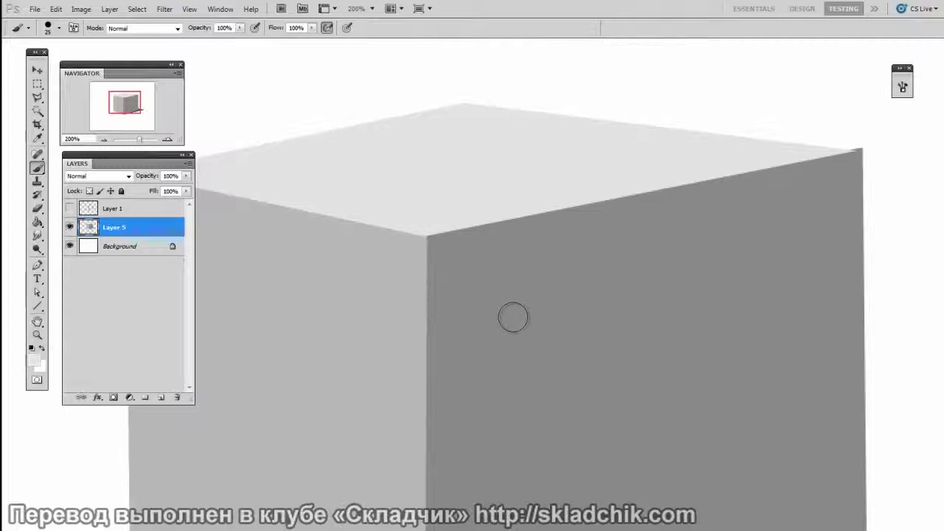
- Create a new layer above Layer 5 and choose a soft round brush for painting
key("ctrl+z")
key("ctrl+shift+alt+n")
right_click(532, 280)
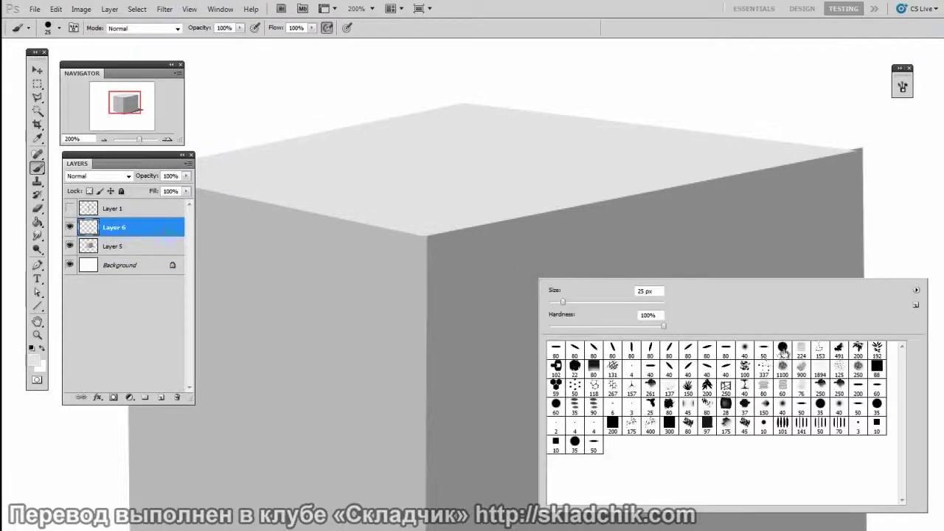
left_click(783, 350)
left_click_drag(481, 284, 480, 286)
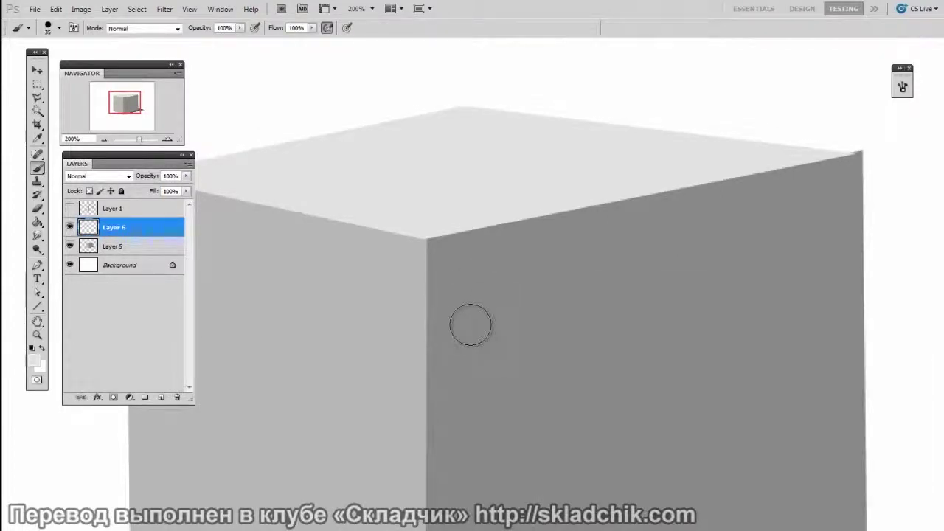
right_click(518, 292)
left_click(729, 363)
- Paint a soft mid-grey band along the cube's upper edge between the light top face and the dark side face
left_click_drag(425, 360, 424, 383)
left_click(487, 253, "alt")
left_click(486, 236, "alt")
key("bracketleft")
key("bracketleft")
mouse_move(443, 271)
left_mouse_down()
mouse_move(459, 253)
mouse_move(575, 226)
mouse_move(483, 251)
mouse_move(675, 219)
mouse_move(441, 268)
mouse_move(700, 212)
mouse_move(602, 225)
left_mouse_up()
key("ctrl+plus")
left_click_drag(642, 300, 480, 443)
key("bracketleft")
key("bracketleft")
mouse_move(648, 275)
left_mouse_down()
mouse_move(320, 324)
mouse_move(875, 241)
mouse_move(753, 249)
mouse_move(332, 332)
mouse_move(898, 226)
mouse_move(661, 272)
mouse_move(898, 231)
mouse_move(398, 342)
mouse_move(283, 341)
mouse_move(453, 309)
mouse_move(241, 349)
mouse_move(578, 283)
mouse_move(426, 310)
mouse_move(547, 287)
mouse_move(867, 242)
mouse_move(851, 227)
mouse_move(860, 229)
mouse_move(761, 242)
mouse_move(921, 235)
left_mouse_up()
key("ctrl+minus")
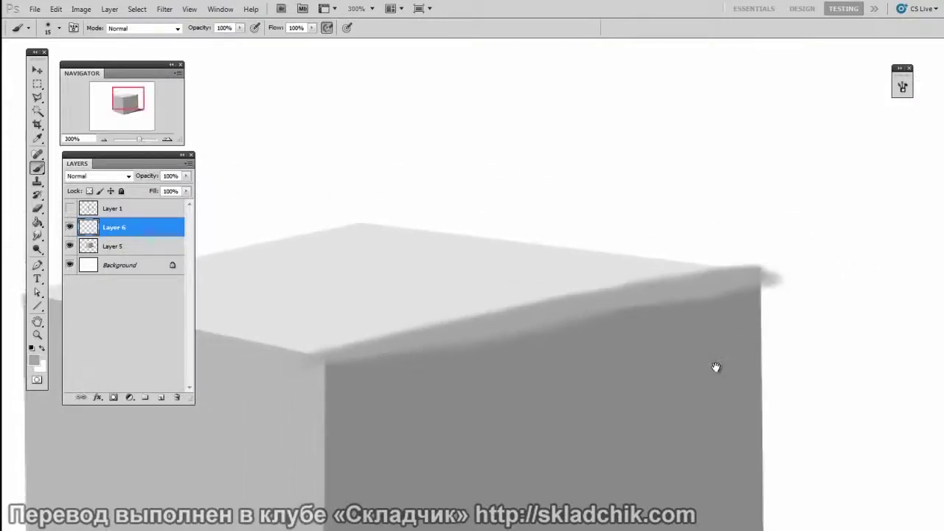
left_click_drag(715, 367, 730, 287)
left_click_drag(714, 343, 761, 329)
key("e")
right_click(649, 277)
left_click(759, 314)
left_click(473, 376)
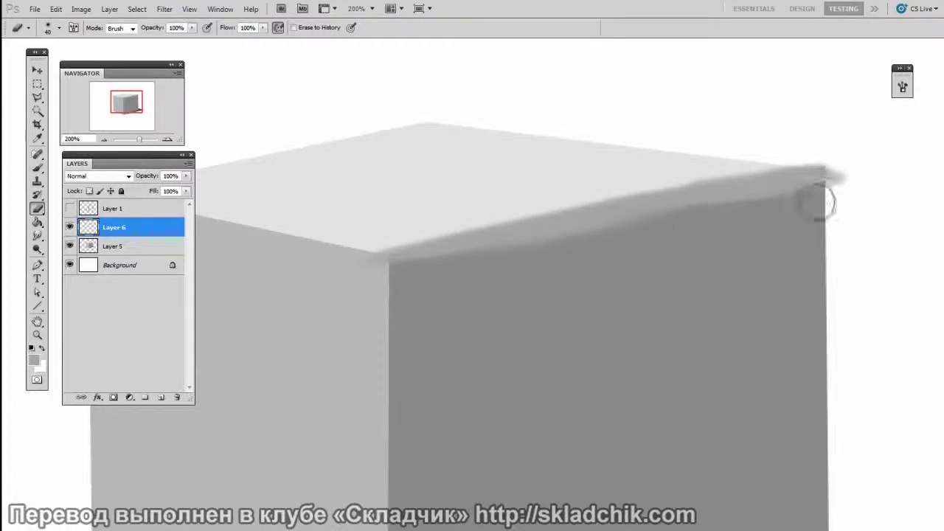
- Compare the softened cube edge with the Layer 1 line drawing shown and hidden
left_click(70, 208)
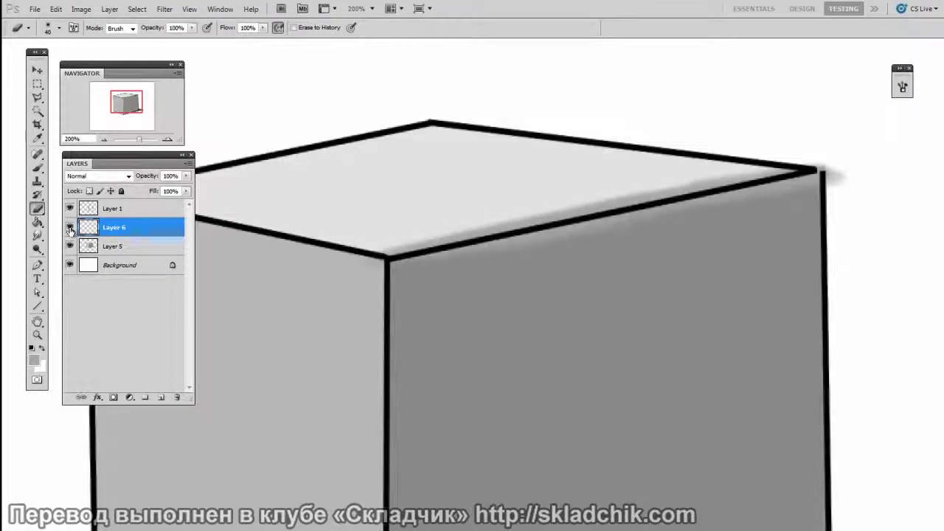
left_click(71, 209)
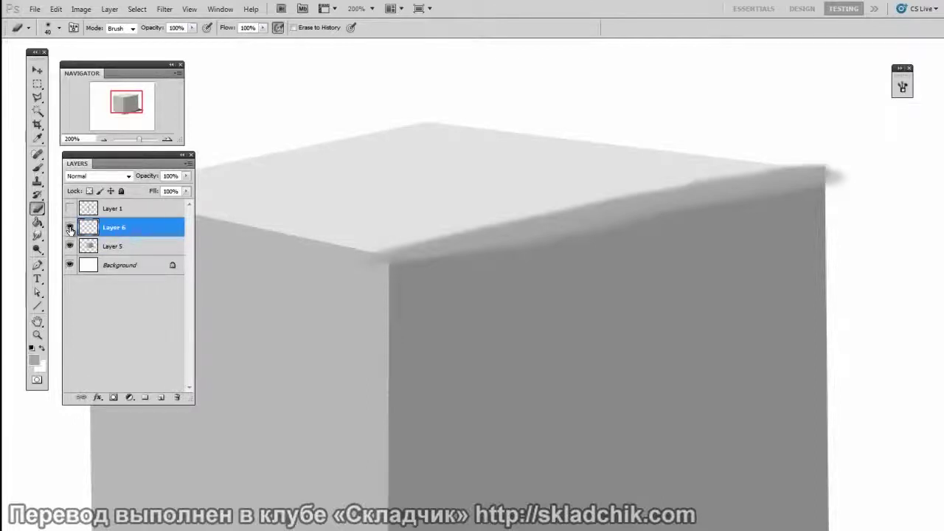
- Create a new layer above Layer 6 and choose the 35 px hard round brush at a reduced size
key("b")
key("ctrl+shift+alt+n")
right_click(600, 331)
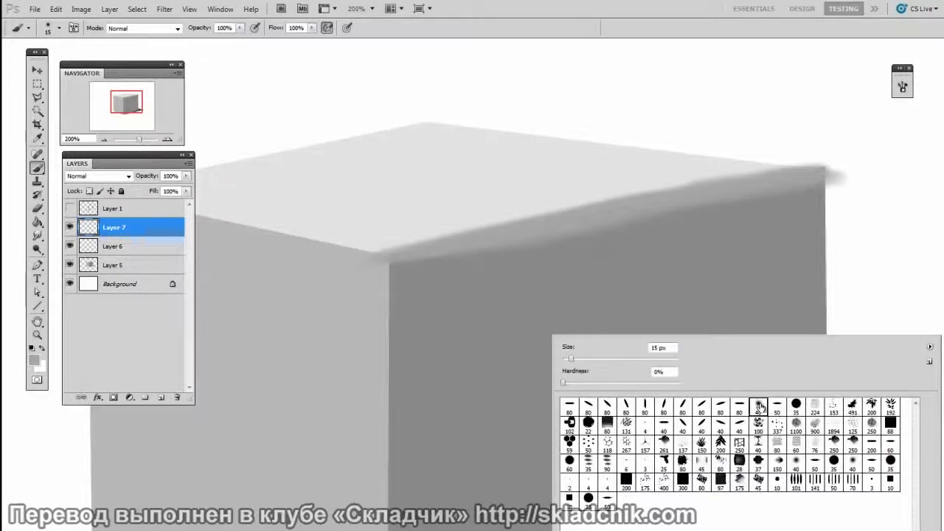
double_click(795, 404)
key("bracketleft")
key("bracketleft")
key("bracketleft")
- Paint white over the outer corner of the cube's softened edge to round off its silhouette
mouse_move(850, 271)
left_mouse_down()
mouse_move(785, 231)
mouse_move(481, 333)
left_mouse_up()
mouse_move(624, 179)
left_mouse_down()
mouse_move(648, 217)
mouse_move(655, 208)
left_mouse_up()
key("bracketleft")
key("bracketleft")
mouse_move(606, 168)
left_mouse_down()
mouse_move(638, 187)
mouse_move(647, 255)
left_mouse_up()
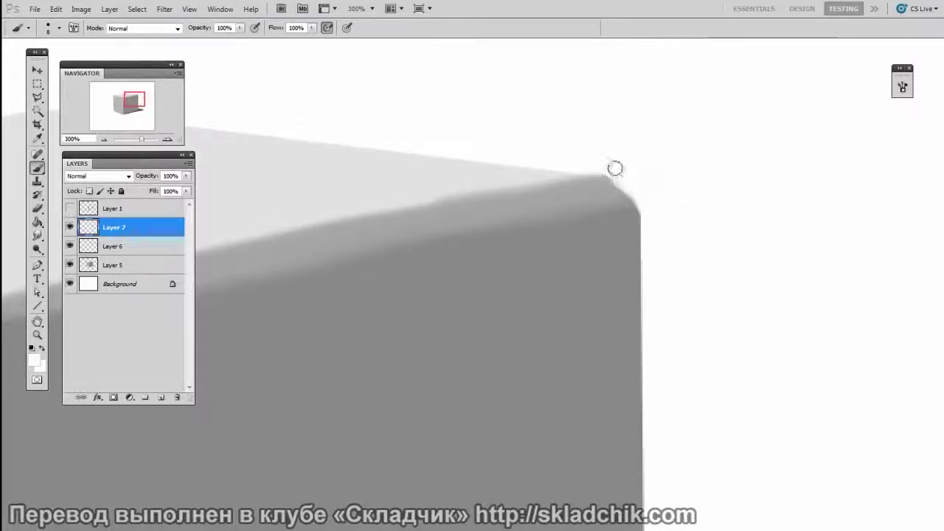
mouse_move(615, 170)
left_mouse_down()
mouse_move(607, 169)
mouse_move(648, 211)
left_mouse_up()
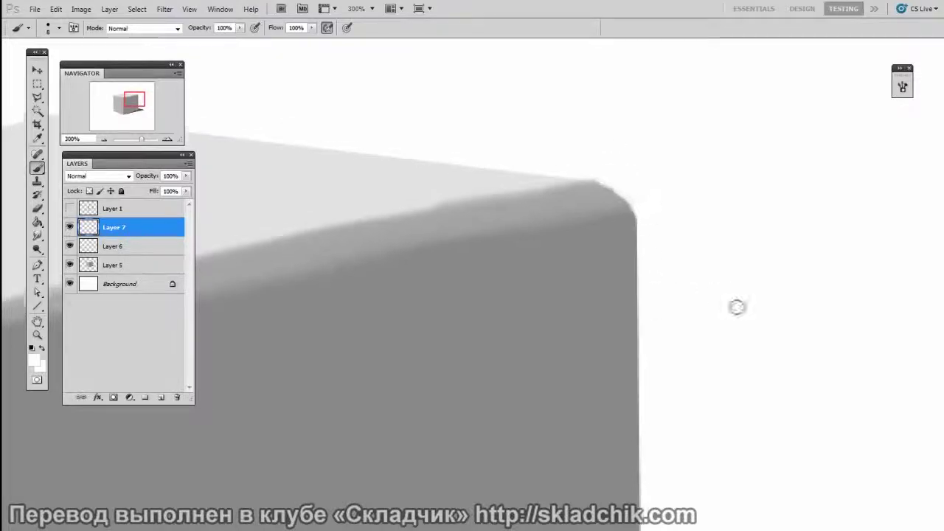
key("ctrl+minus")
left_click_drag(482, 462, 650, 394)
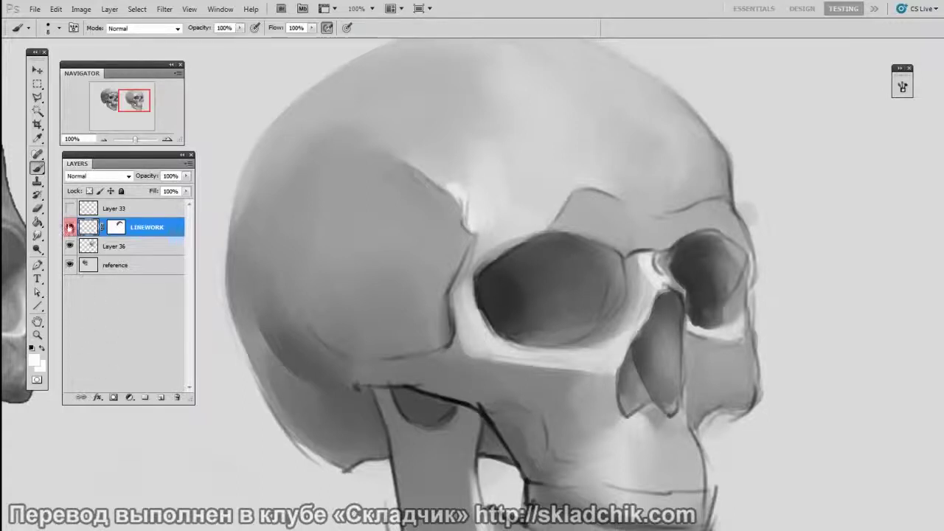
- Compare the skull painting with the LINEWORK layer hidden and shown
left_click(70, 227)
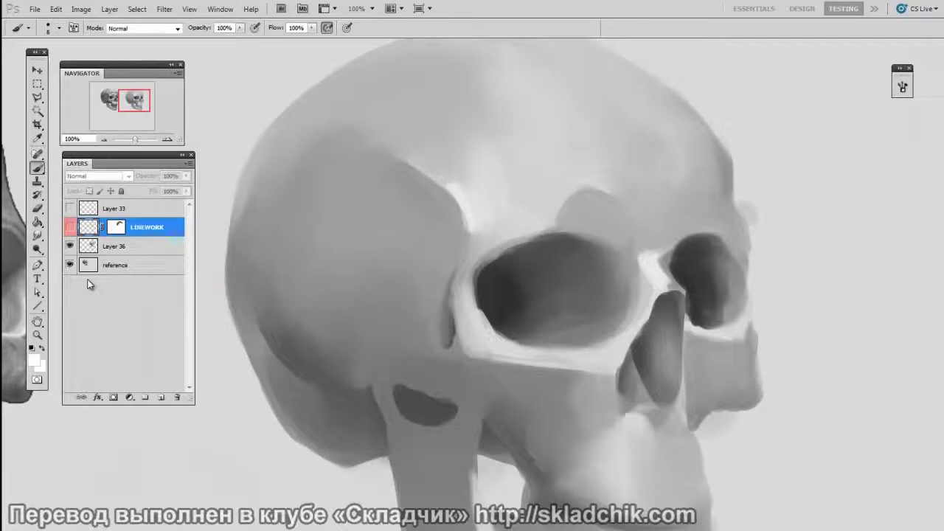
left_click(70, 228)
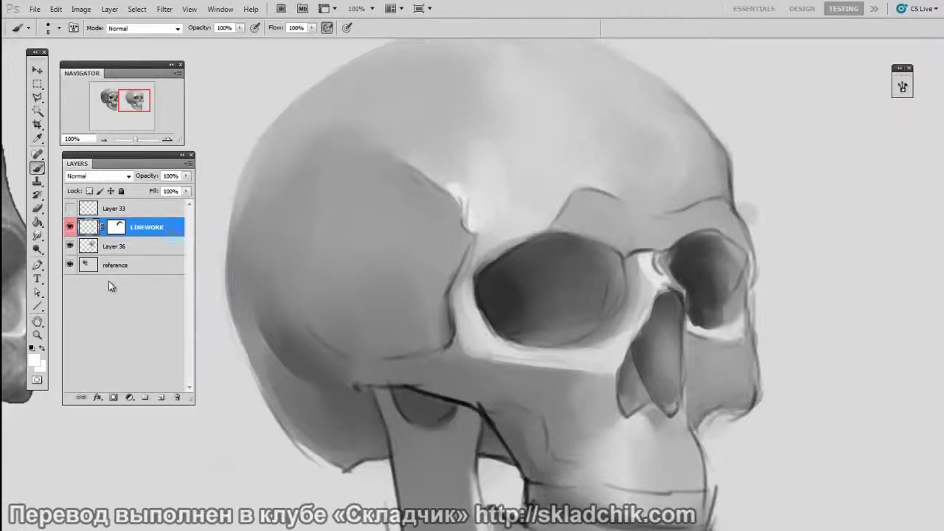
left_click(70, 227)
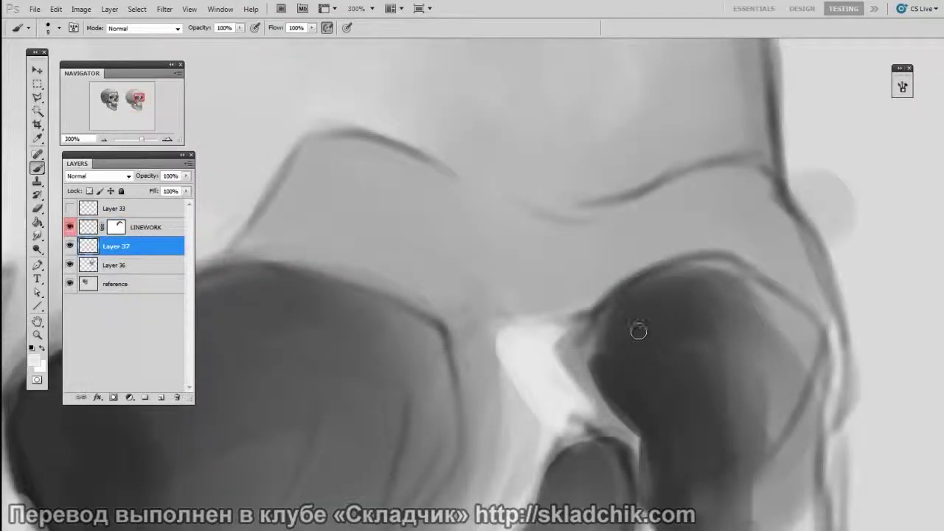
- On Layer 37, rework the upper end of the bright nasal bridge highlight with sampled greys and brushes of 30 to 40 px
key("bracketright")
key("bracketright")
key("bracketright")
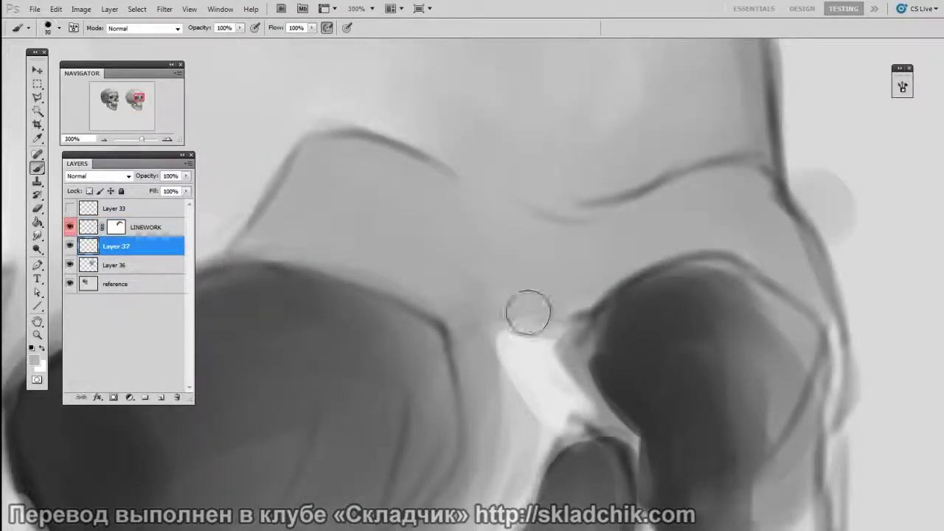
left_click_drag(551, 302, 512, 285)
left_click(539, 356, "alt")
key("bracketleft")
left_click_drag(559, 351, 565, 344)
key("bracketright")
key("bracketright")
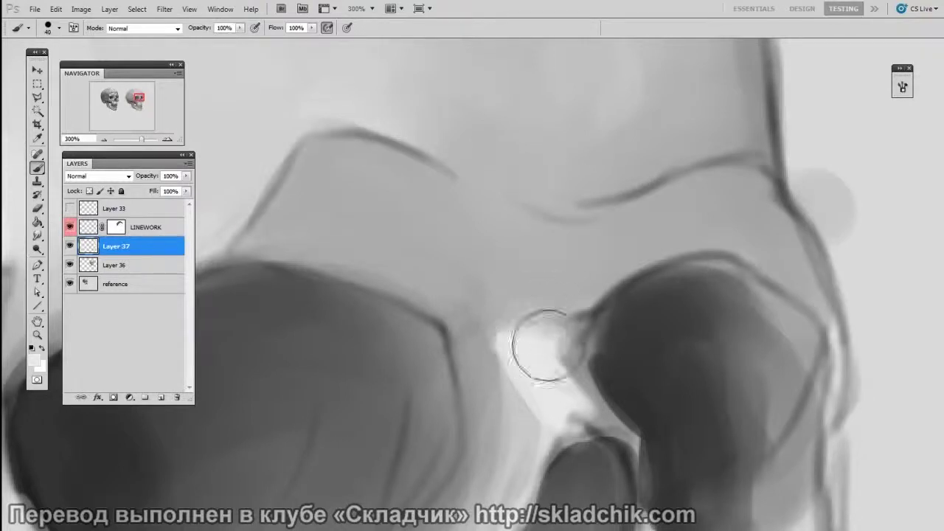
mouse_move(522, 310)
left_mouse_down()
mouse_move(529, 339)
mouse_move(498, 373)
mouse_move(485, 334)
mouse_move(486, 429)
left_mouse_up()
- Soften the transition between the nasal bridge highlight and the neighbouring eye socket area with sampled mid-greys
left_click(486, 326, "alt")
key("bracketleft")
left_click_drag(479, 310, 496, 399)
mouse_move(505, 304)
left_mouse_down()
mouse_move(490, 361)
mouse_move(545, 315)
mouse_move(493, 339)
mouse_move(584, 378)
mouse_move(526, 339)
mouse_move(521, 389)
mouse_move(518, 336)
mouse_move(541, 340)
mouse_move(488, 452)
mouse_move(492, 336)
mouse_move(482, 489)
left_mouse_up()
left_click(545, 370, "alt")
left_click(495, 391, "alt")
key("bracketright")
left_click_drag(514, 374, 510, 402)
left_click(550, 410, "alt")
mouse_move(570, 377)
left_mouse_down()
mouse_move(532, 390)
mouse_move(526, 368)
mouse_move(529, 388)
mouse_move(554, 347)
left_mouse_up()
- Paint sampled grey along the inner rim of the far eye socket with a smaller brush
key("bracketleft")
left_click(578, 290, "alt")
key("bracketleft")
key("bracketleft")
key("bracketleft")
mouse_move(578, 295)
left_mouse_down()
mouse_move(559, 318)
mouse_move(585, 362)
mouse_move(611, 320)
mouse_move(600, 375)
mouse_move(611, 377)
mouse_move(649, 313)
mouse_move(620, 318)
mouse_move(628, 313)
mouse_move(610, 369)
mouse_move(637, 457)
left_mouse_up()
- Redefine the far eye socket's inner edge with sampled dark grey and a fine brush
left_click(619, 305, "alt")
left_click(627, 324, "alt")
key("bracketright")
key("bracketleft")
key("bracketleft")
key("bracketleft")
key("bracketleft")
key("bracketleft")
key("bracketleft")
key("bracketright")
key("bracketright")
mouse_move(621, 413)
left_mouse_down()
mouse_move(639, 456)
mouse_move(627, 431)
left_mouse_up()
- Repaint the nasal bridge highlight with sampled light grey and a larger brush, and blend its edge into the surrounding grey
left_click(544, 361, "alt")
key("bracketright")
key("bracketright")
key("bracketright")
key("bracketright")
key("bracketright")
left_click_drag(566, 332, 577, 369)
left_click_drag(516, 337, 523, 416)
left_click(489, 376, "alt")
key("bracketright")
mouse_move(501, 381)
left_mouse_down()
mouse_move(493, 410)
mouse_move(509, 371)
mouse_move(529, 383)
mouse_move(546, 320)
left_mouse_up()
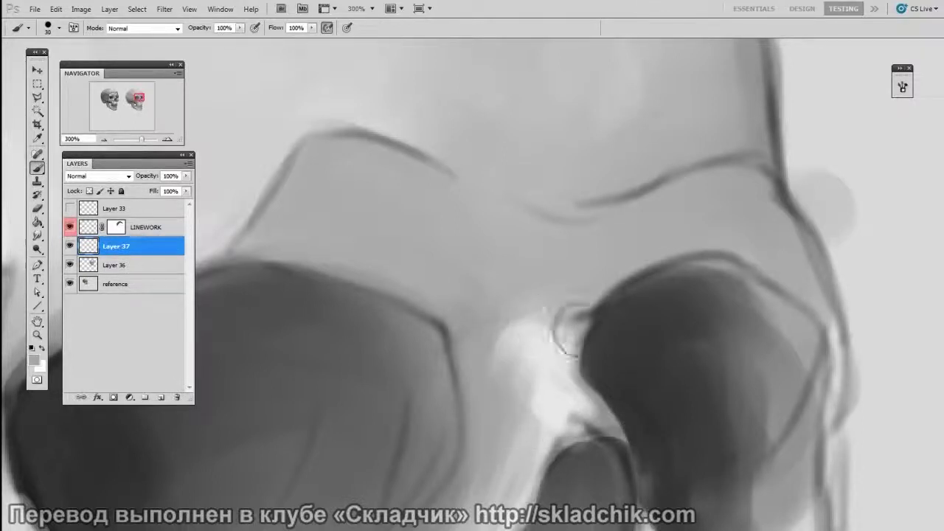
- Refine the blend between the nasal bridge highlight and the side of the nose using sampled highlight tones
left_click(544, 363, "alt")
key("bracketleft")
key("bracketleft")
key("bracketright")
mouse_move(530, 382)
left_mouse_down()
mouse_move(535, 345)
mouse_move(544, 396)
mouse_move(531, 354)
mouse_move(492, 340)
mouse_move(493, 349)
mouse_move(480, 349)
left_mouse_up()
left_click(517, 333, "alt")
left_click(522, 339, "alt")
left_click(487, 388, "alt")
- Paint black on the LINEWORK mask to hide the sketch lines along the temple ridge
key("ctrl+minus")
key("ctrl+minus")
left_click_drag(792, 445, 791, 394)
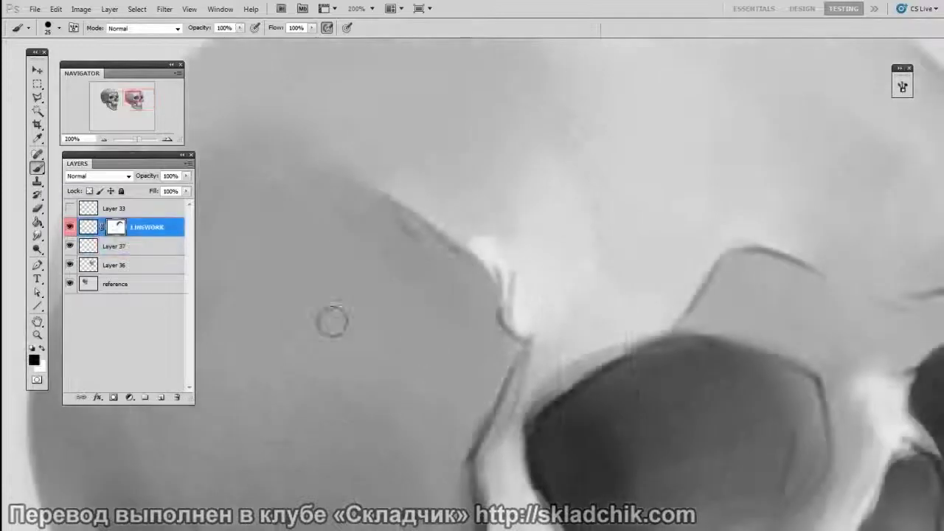
key("bracketright")
mouse_move(399, 198)
left_mouse_down()
mouse_move(454, 279)
mouse_move(448, 248)
left_mouse_up()
key("bracketright")
mouse_move(491, 283)
left_mouse_down()
mouse_move(512, 267)
mouse_move(514, 299)
mouse_move(507, 269)
left_mouse_up()
- Mask out the line at the corner between the temple ridge and the near eye socket with a 15 px brush
key("bracketleft")
key("bracketleft")
key("bracketleft")
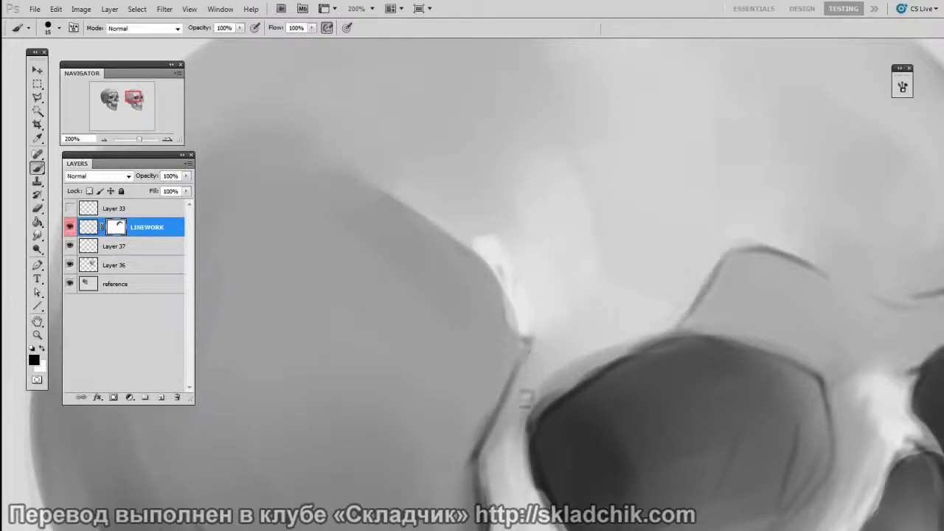
mouse_move(536, 353)
left_mouse_down()
mouse_move(539, 327)
mouse_move(530, 366)
mouse_move(514, 370)
mouse_move(464, 438)
left_mouse_up()
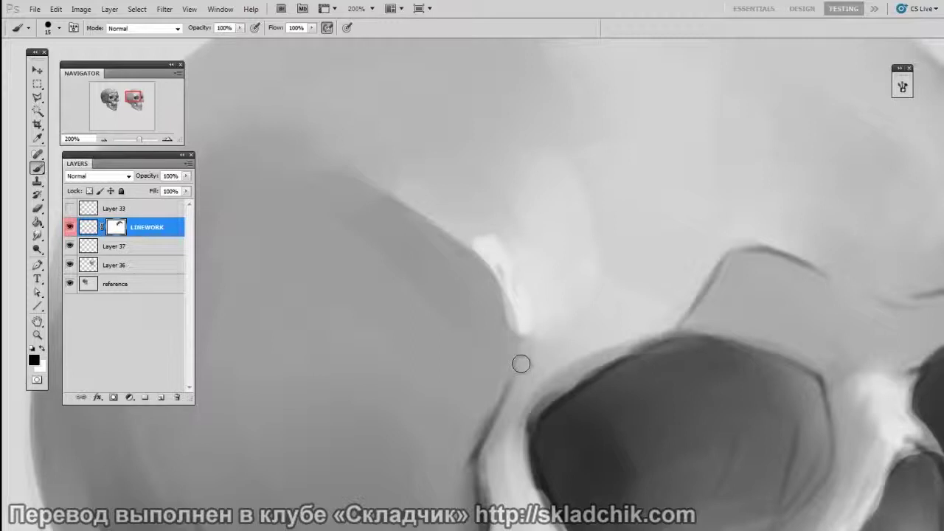
- Create a new layer above Layer 37 and paint sampled light greys over the bone between the temple ridge and near eye socket
left_click(136, 246)
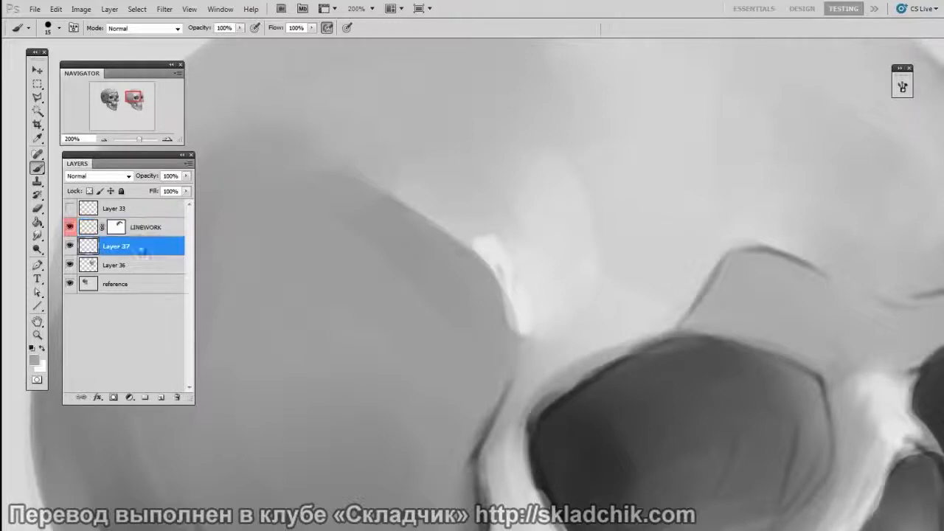
key("ctrl+shift+alt+n")
key("]")
key("]")
mouse_move(494, 301)
left_mouse_down()
mouse_move(505, 326)
mouse_move(500, 277)
mouse_move(543, 323)
mouse_move(537, 258)
mouse_move(546, 316)
left_mouse_up()
left_click(556, 324, "alt")
left_click(524, 298, "alt")
key("]")
left_click(536, 351, "alt")
key("]")
left_click_drag(537, 350, 550, 342)
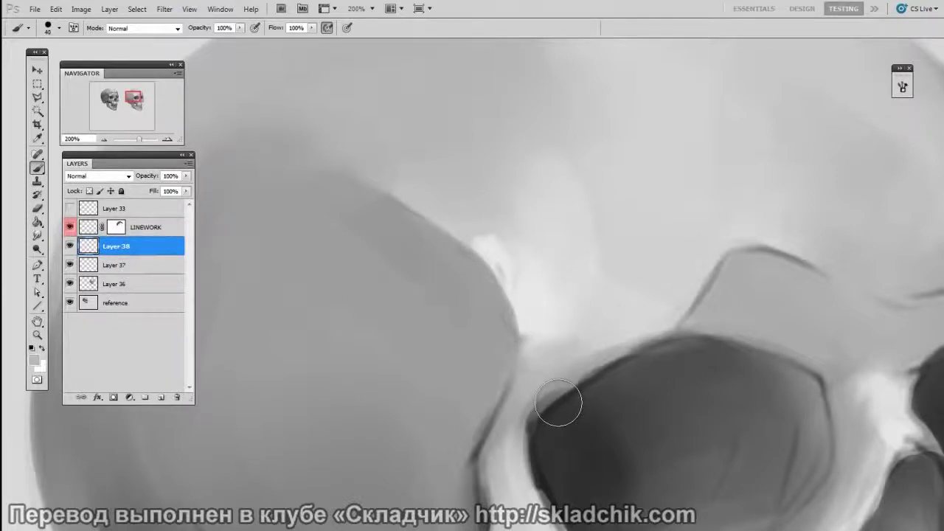
- Refine the bright highlight beside the temple ridge with sampled greys and a 20 px brush
left_click(487, 281, "alt")
key("[")
key("[")
key("[")
key("[")
left_click_drag(500, 282, 510, 344)
left_click(507, 266, "alt")
mouse_move(509, 277)
left_mouse_down()
mouse_move(525, 311)
mouse_move(520, 296)
left_mouse_up()
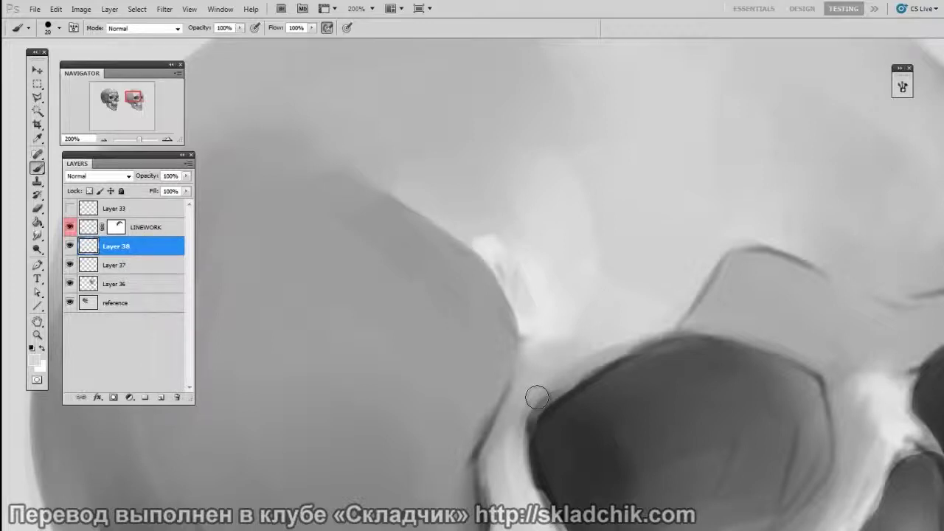
- Paint sampled greys over the temple's upper boundary to soften its transition into the cranium
key("ctrl+minus")
left_click_drag(613, 263, 675, 306)
key("ctrl+plus")
left_click(680, 311, "alt")
left_click_drag(531, 276, 547, 303)
key("]")
key("]")
key("]")
key("]")
left_click(511, 247, "alt")
mouse_move(512, 246)
left_mouse_down()
mouse_move(534, 283)
mouse_move(537, 244)
mouse_move(455, 331)
mouse_move(517, 242)
mouse_move(475, 349)
left_mouse_up()
- Blend broad grey strokes over the side of the cranium, enlarging the brush up to 100 px
key("]")
key("]")
key("]")
left_click_drag(518, 253, 445, 329)
key("]")
left_click_drag(420, 296, 394, 335)
key("]")
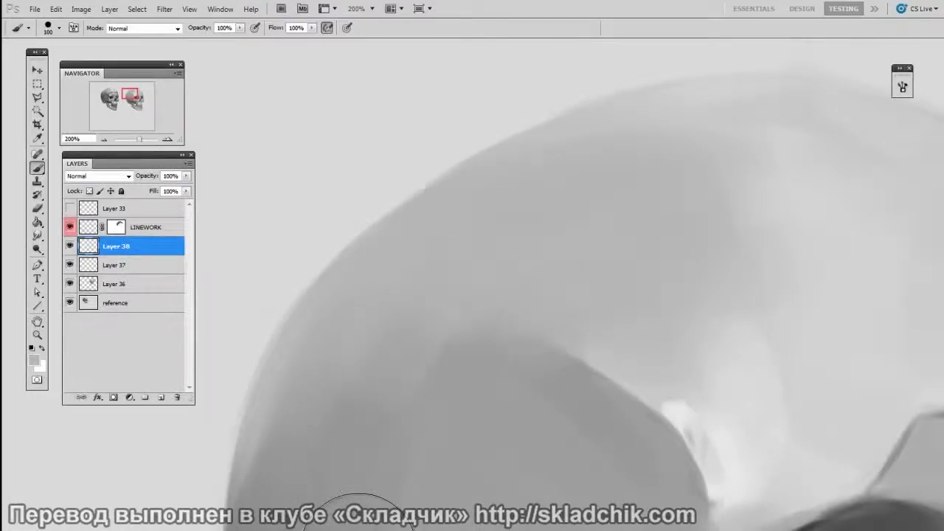
left_click_drag(520, 507, 468, 444)
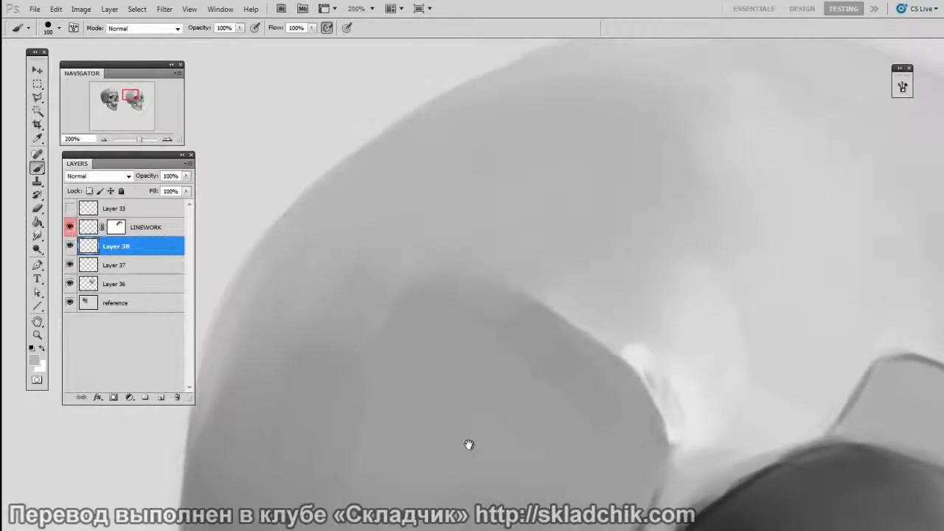
- Reduce the brush to 30 px and paint grey along the temple's upper boundary to soften it into the cranium
key("[")
key("[")
key("[")
key("[")
key("[")
key("[")
key("[")
left_click_drag(615, 357, 545, 298)
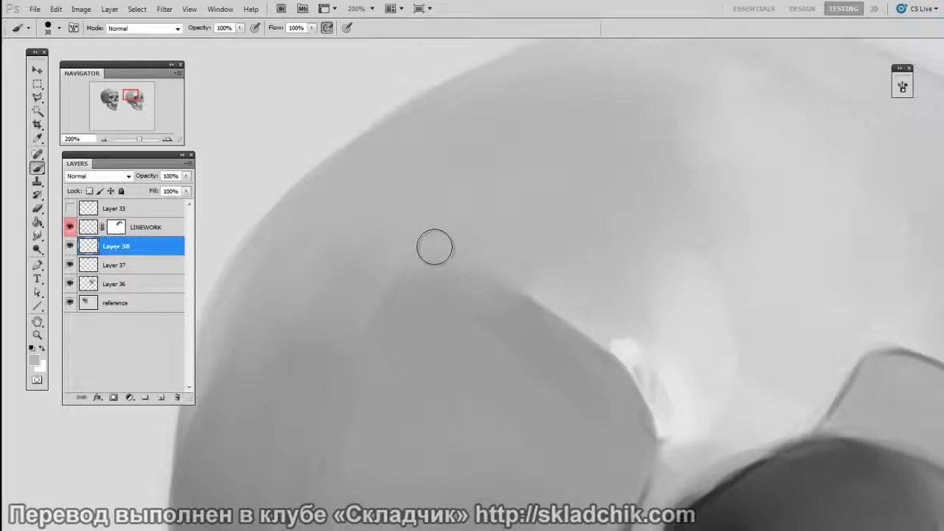
- Sample a light grey and paint along the cranium's upper outer contour with a 25 px brush to clean its edge
key("ctrl+minus")
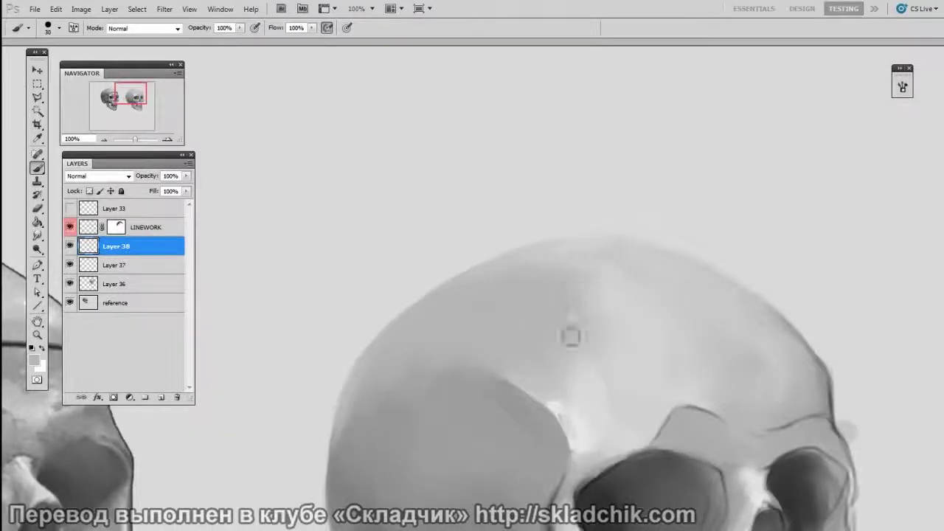
key("ctrl+plus")
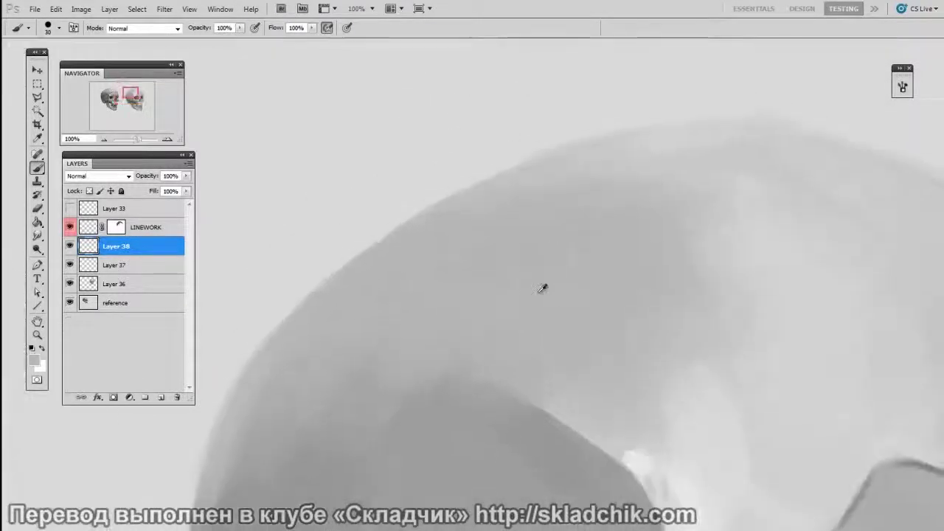
left_click(470, 242, "alt")
key("bracketleft")
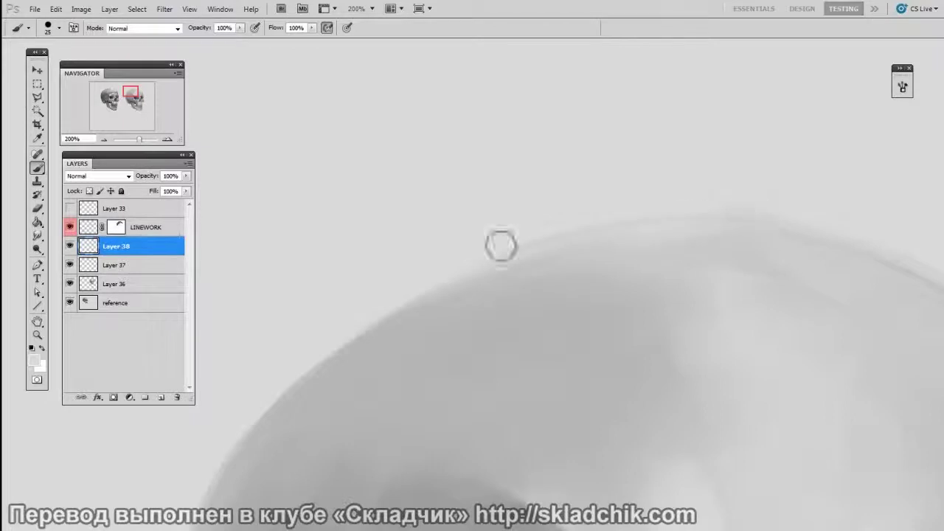
left_click(457, 177, "alt")
mouse_move(465, 297)
left_mouse_down()
mouse_move(580, 168)
mouse_move(291, 375)
left_mouse_up()
- Refine the back and top of the cranium's contour with sampled greys, using brush sizes from 30 to 40 px
key("bracketright")
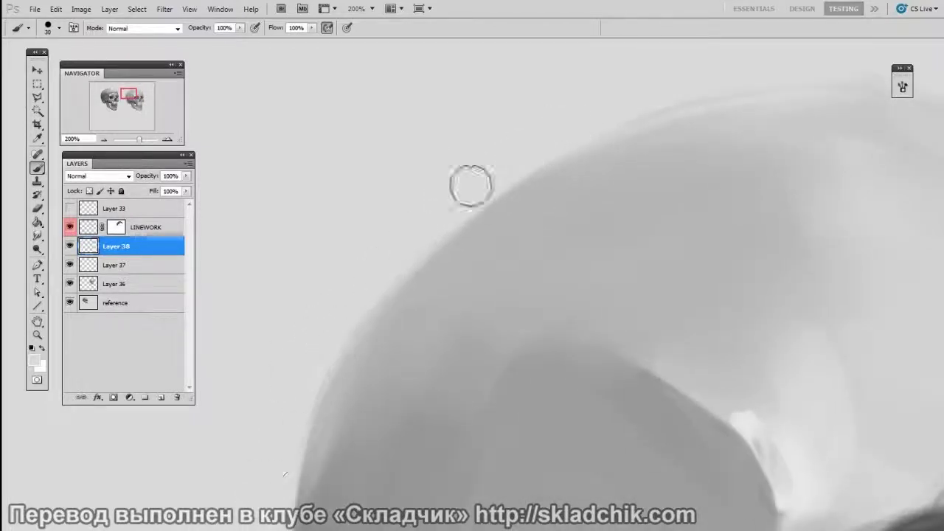
left_click_drag(501, 301, 426, 401)
left_click(406, 339, "alt")
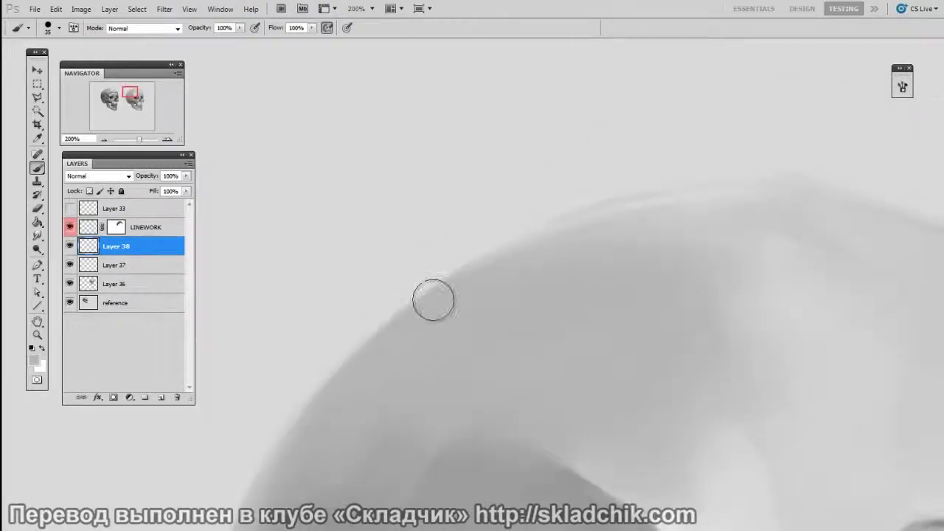
key("bracketleft")
left_click_drag(741, 183, 499, 221)
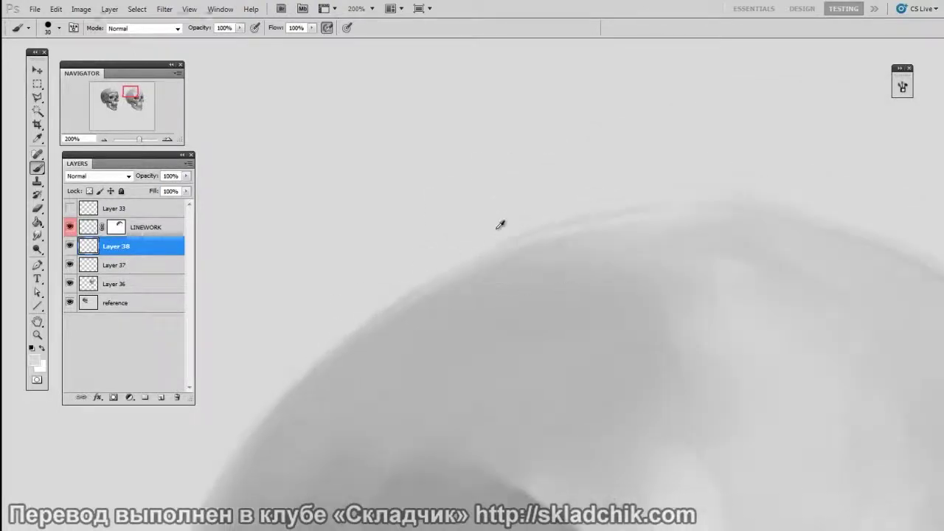
key("bracketright")
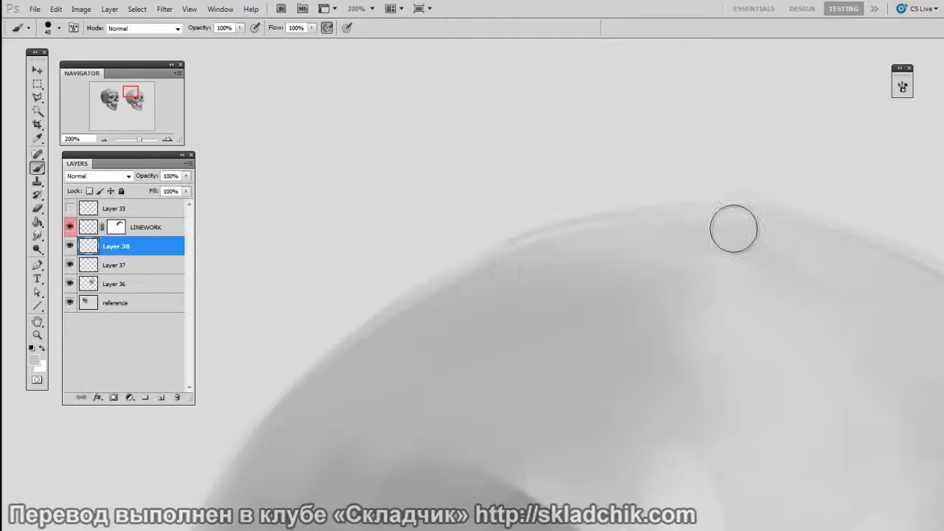
left_click_drag(734, 228, 555, 231)
- Paint sampled light grey with a 15 px brush beside the dark line on the bone between the temple and near eye socket
key("ctrl+minus")
left_click_drag(767, 335, 640, 262)
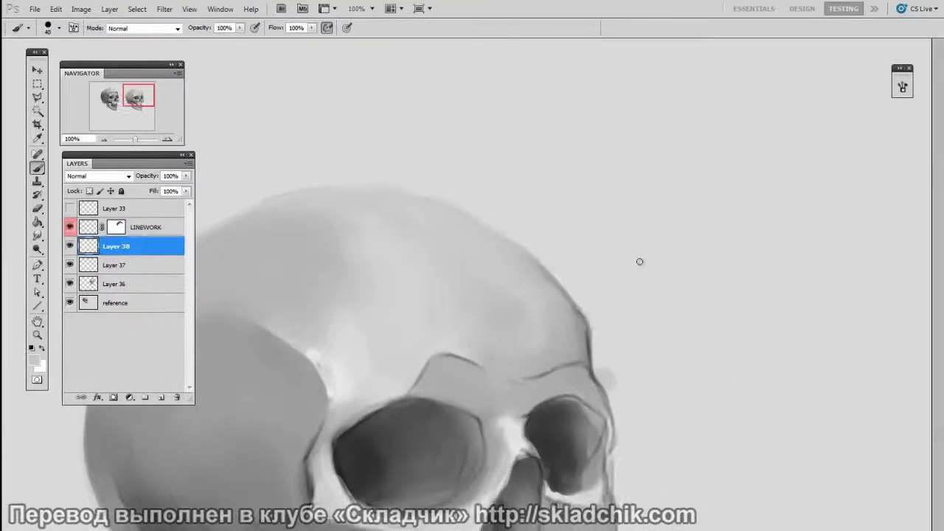
key("bracketleft")
key("bracketleft")
key("bracketleft")
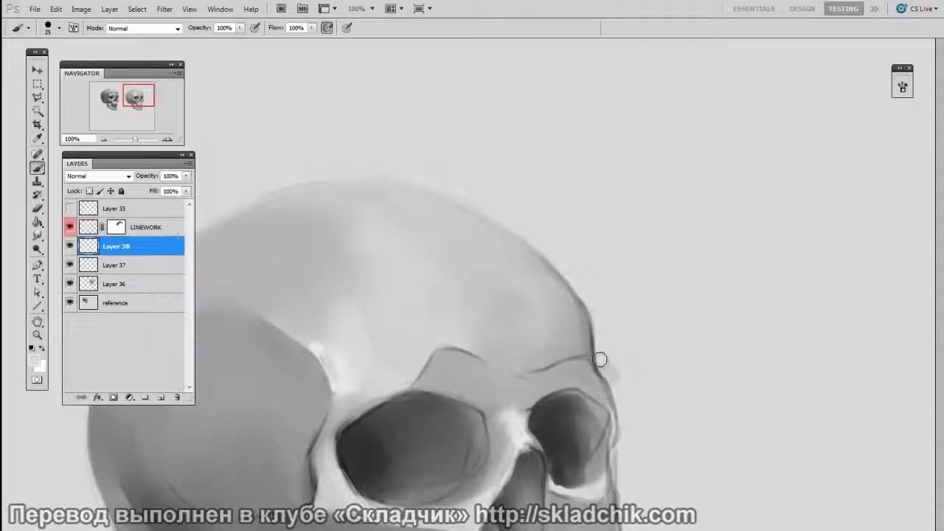
key("ctrl+plus")
mouse_move(545, 437)
left_mouse_down()
mouse_move(787, 280)
mouse_move(809, 289)
left_mouse_up()
key("[")
key("[")
left_click(453, 451, "alt")
left_click_drag(438, 418, 443, 484)
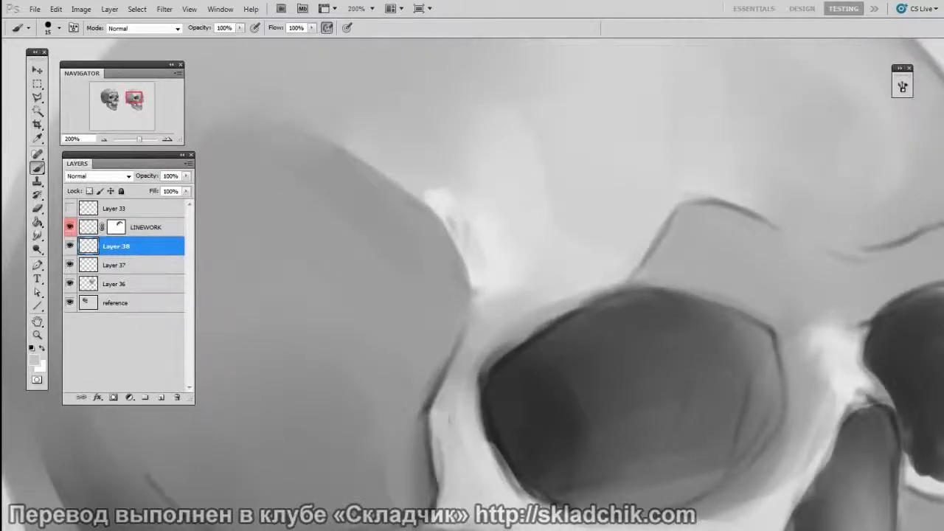